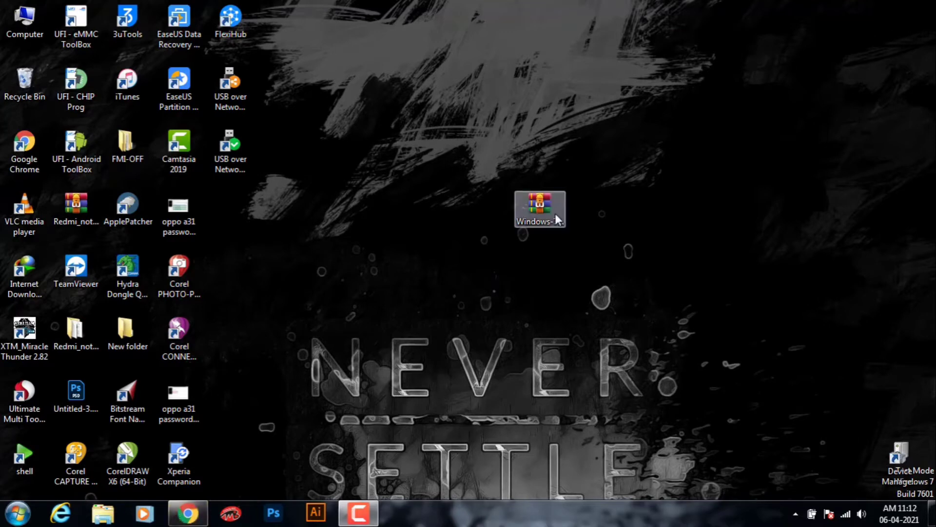
- Search the web in Chrome for "universal usb installer download" and open the Pen Drive Linux page
{"action": "left_click", "coordinate": [540, 219]}
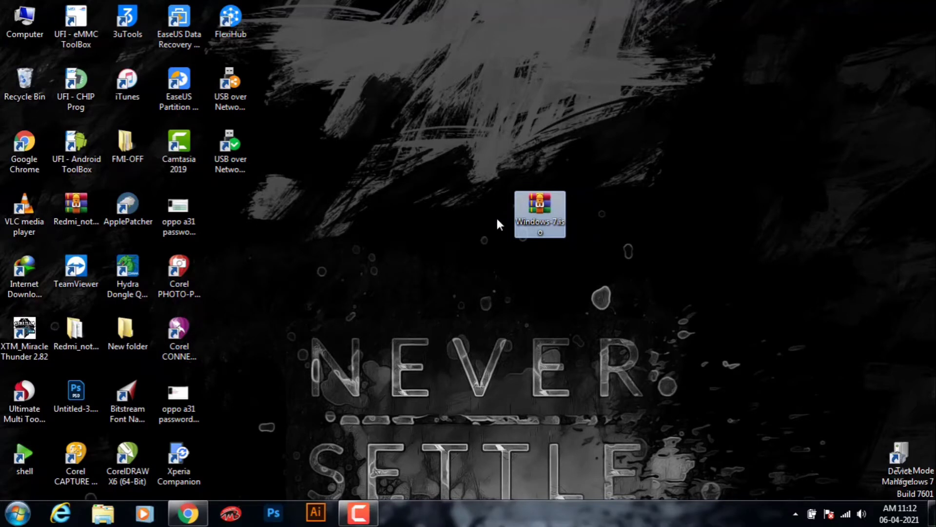
{"action": "left_click", "coordinate": [185, 517]}
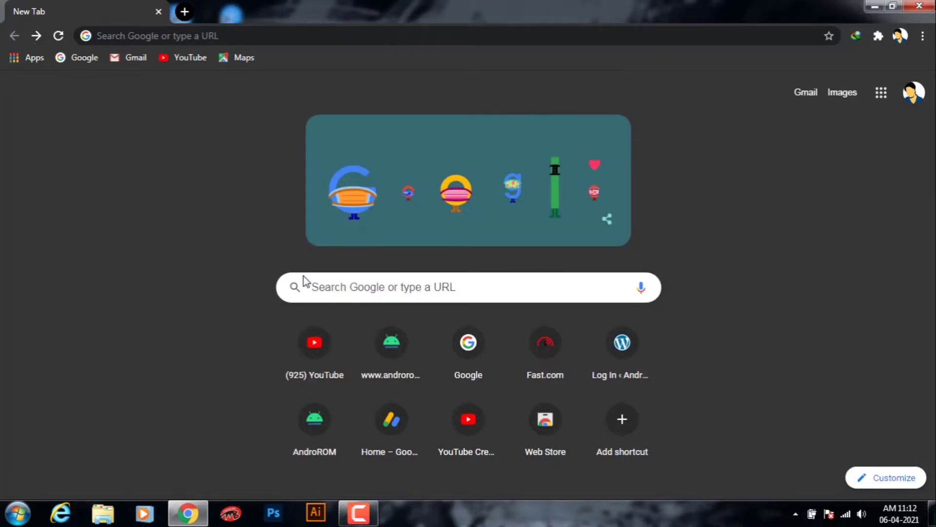
{"action": "left_click", "coordinate": [206, 36]}
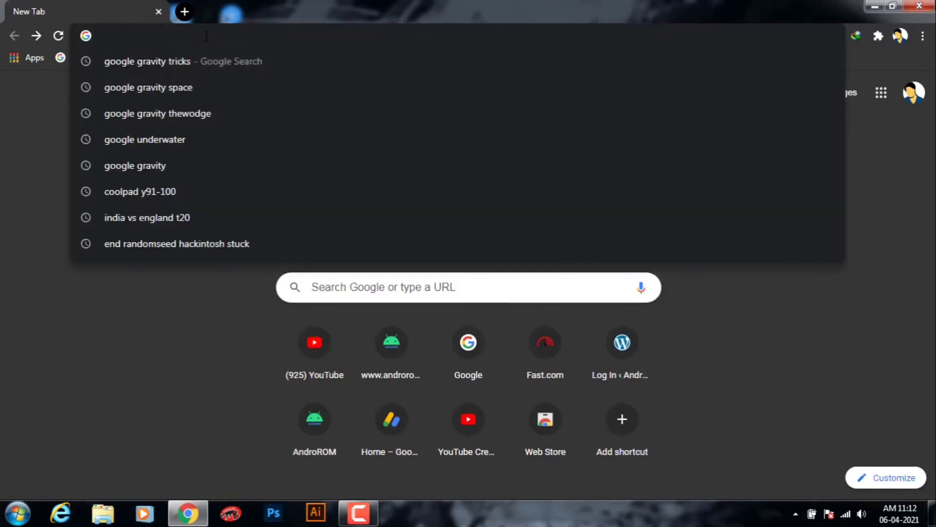
{"action": "type", "text": "uni"}
{"action": "key", "text": "Right"}
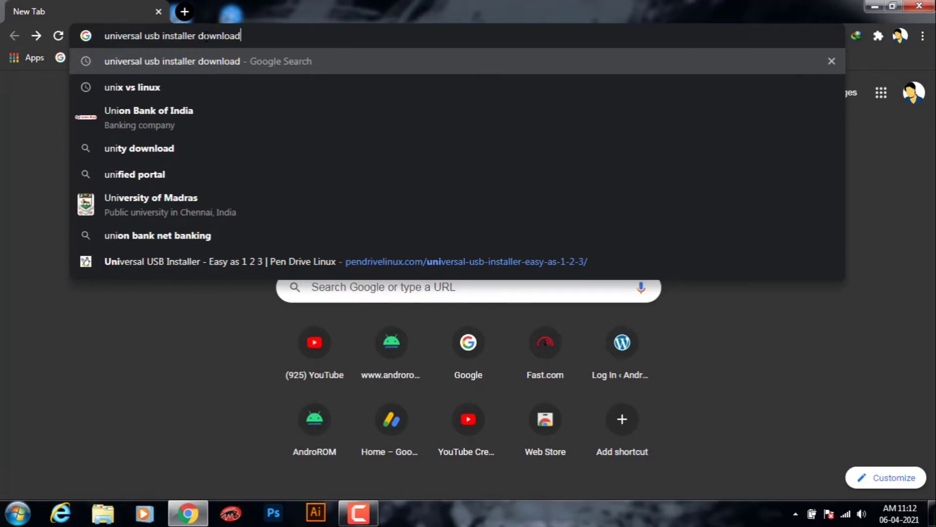
{"action": "key", "text": "Return"}
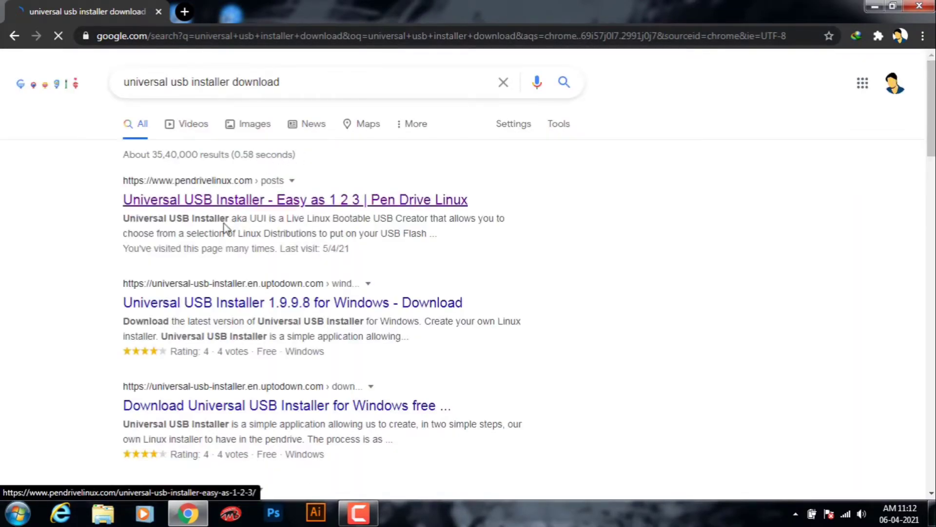
{"action": "left_click", "coordinate": [186, 207]}
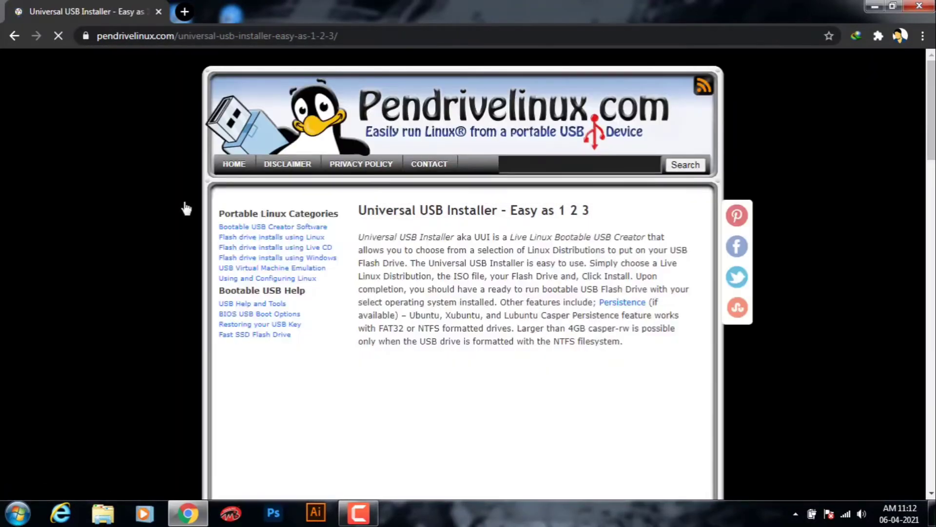
- Download Universal-USB-Installer-2.0.0.1.exe from the page and launch the downloaded file
{"action": "left_click_drag", "start_coordinate": [931, 112], "coordinate": [929, 337]}
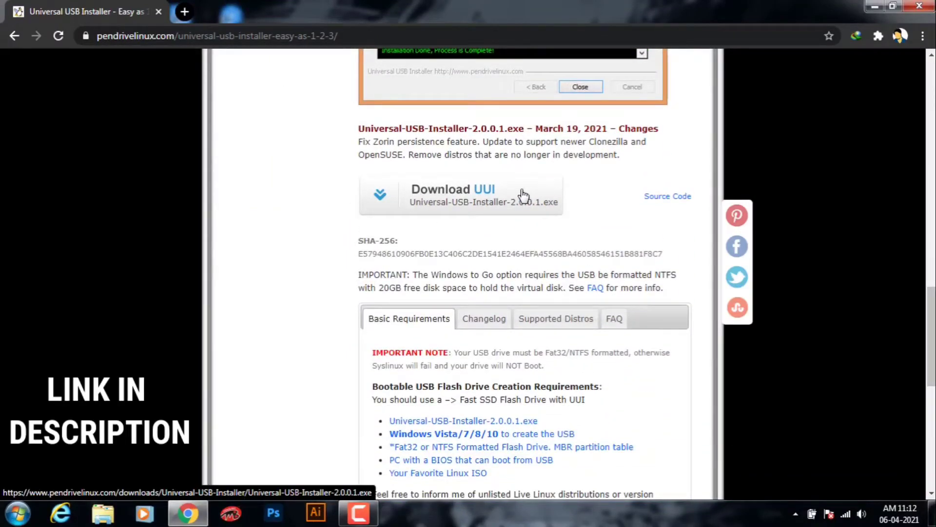
{"action": "left_click", "coordinate": [498, 201]}
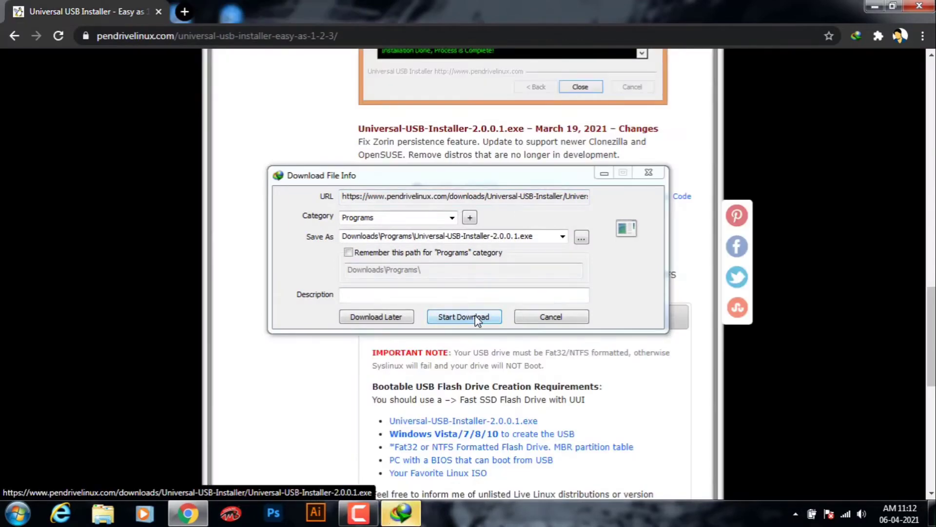
{"action": "left_click", "coordinate": [476, 318]}
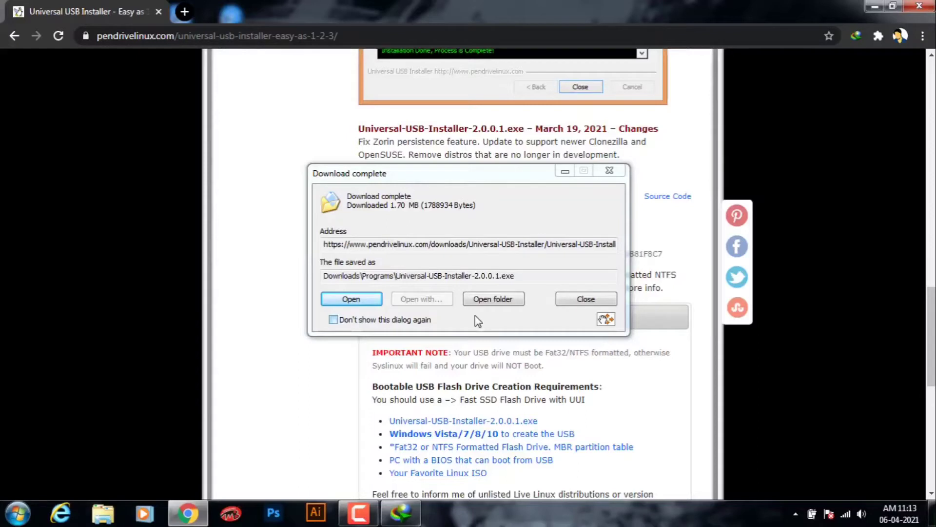
{"action": "left_click", "coordinate": [359, 303]}
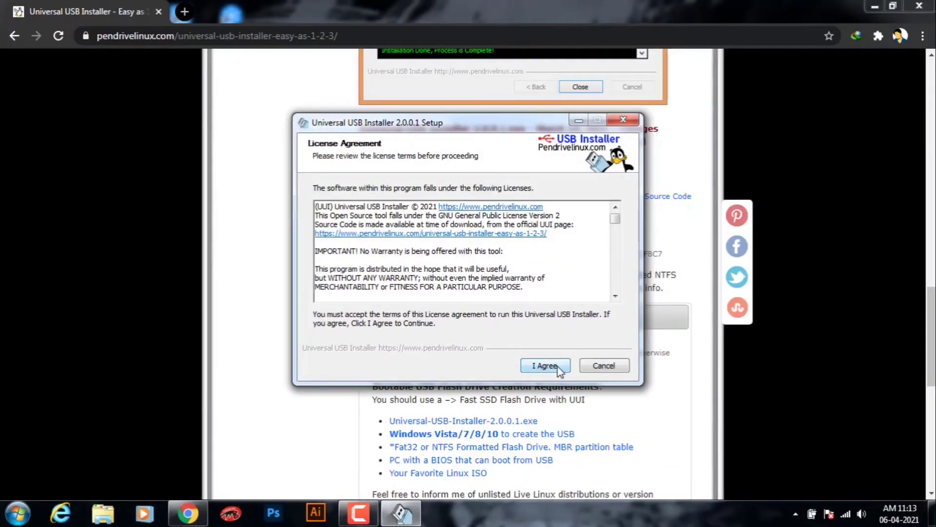
- Accept the license agreement and choose Windows 7 Installer as the distribution to put on the USB
{"action": "left_click", "coordinate": [558, 370]}
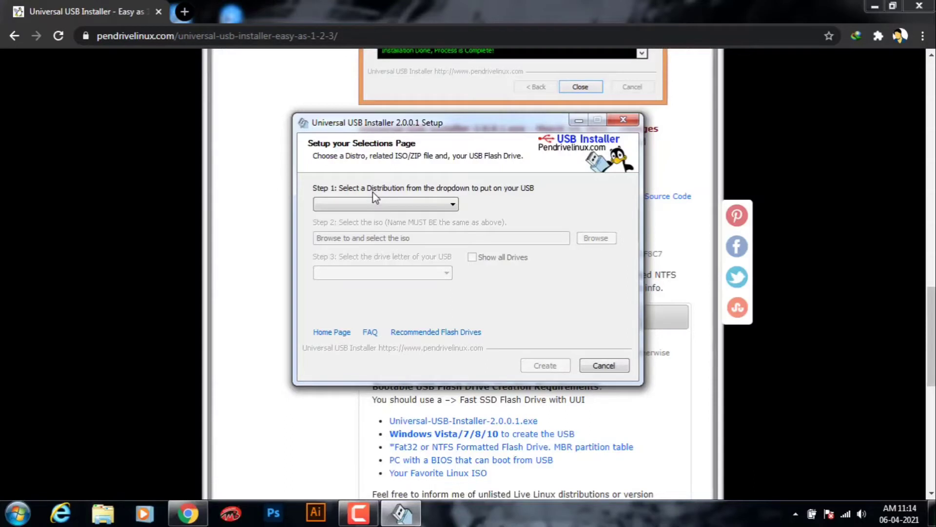
{"action": "left_click", "coordinate": [401, 205]}
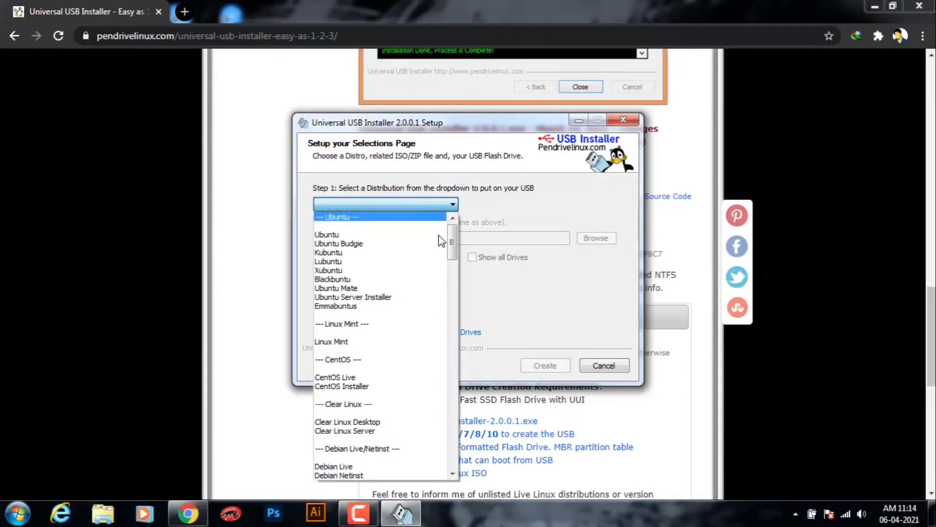
{"action": "scroll", "coordinate": [458, 299], "scroll_direction": "down", "scroll_amount": 1}
{"action": "left_click_drag", "start_coordinate": [459, 299], "coordinate": [458, 480]}
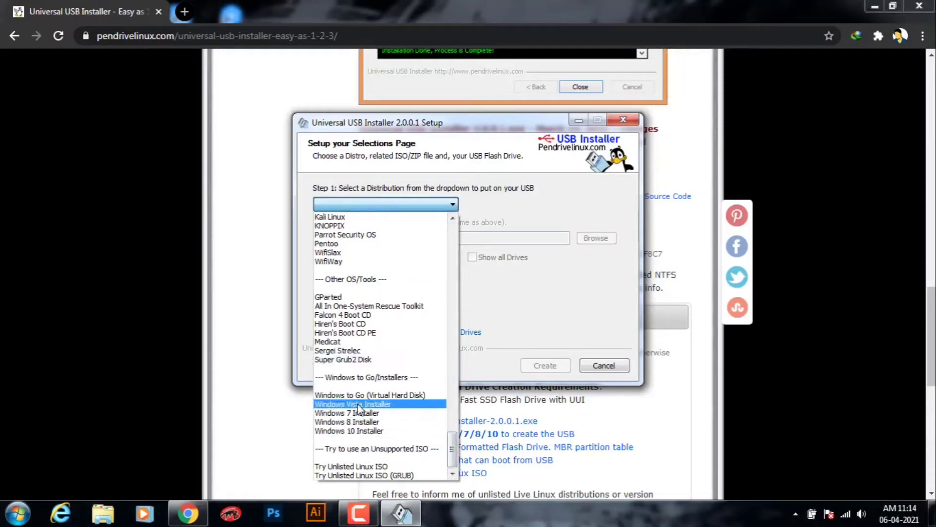
{"action": "left_click", "coordinate": [384, 417]}
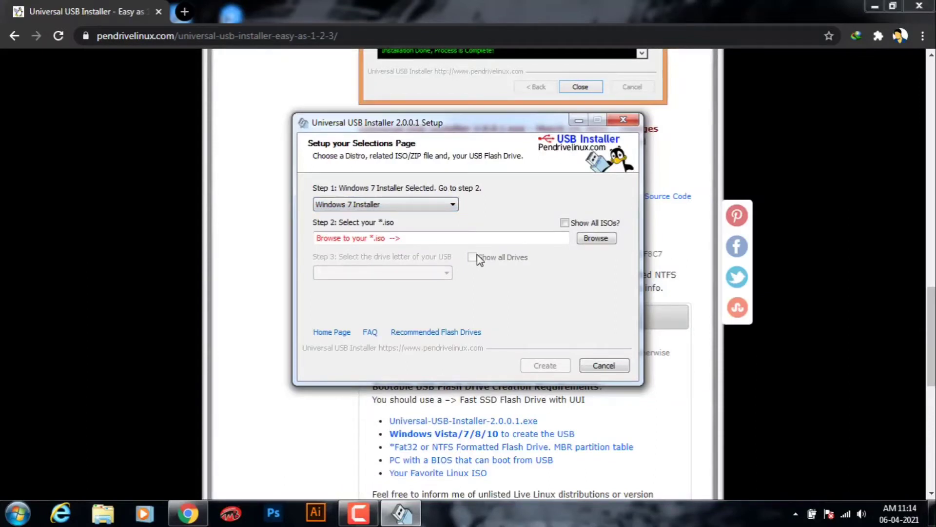
- Select Windows-7.iso from the Desktop folder as the source image
{"action": "left_click", "coordinate": [596, 239]}
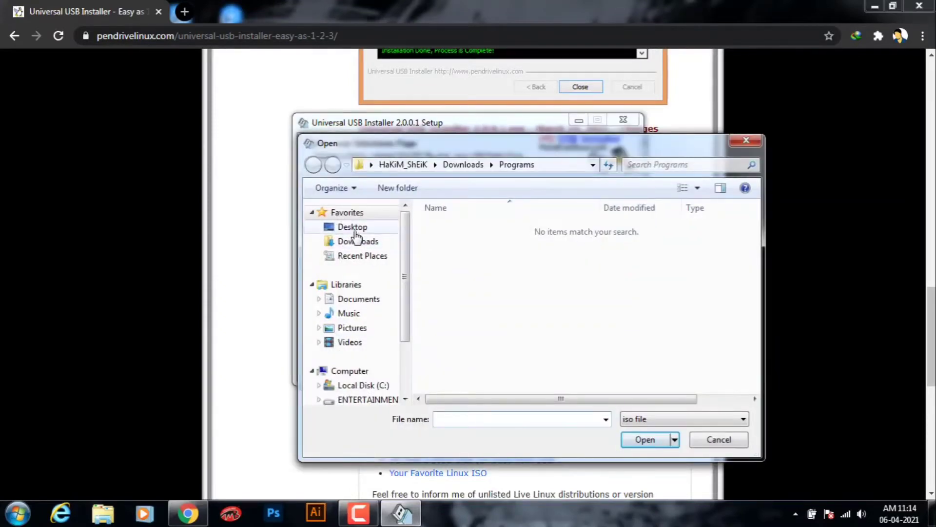
{"action": "left_click", "coordinate": [352, 227]}
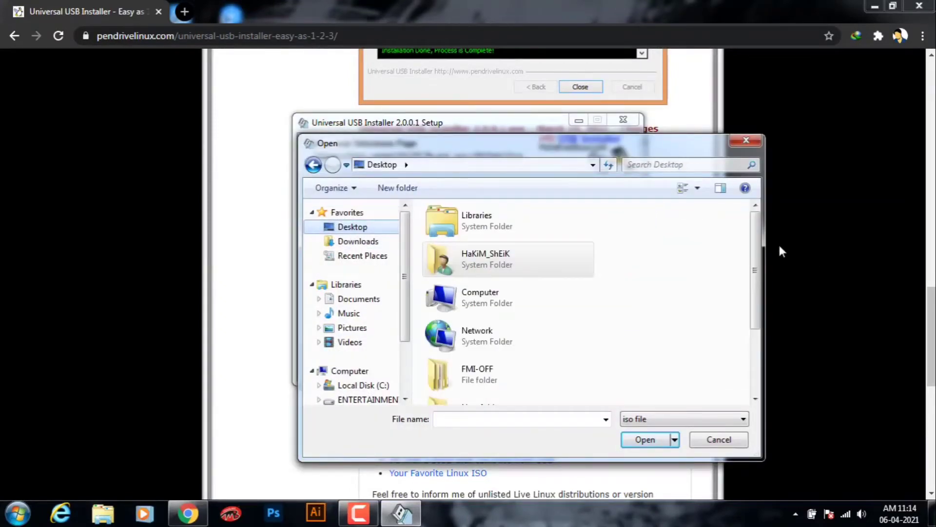
{"action": "left_click_drag", "start_coordinate": [756, 247], "coordinate": [494, 432]}
{"action": "left_click", "coordinate": [763, 382]}
{"action": "scroll", "coordinate": [488, 439], "scroll_direction": "down", "scroll_amount": 3}
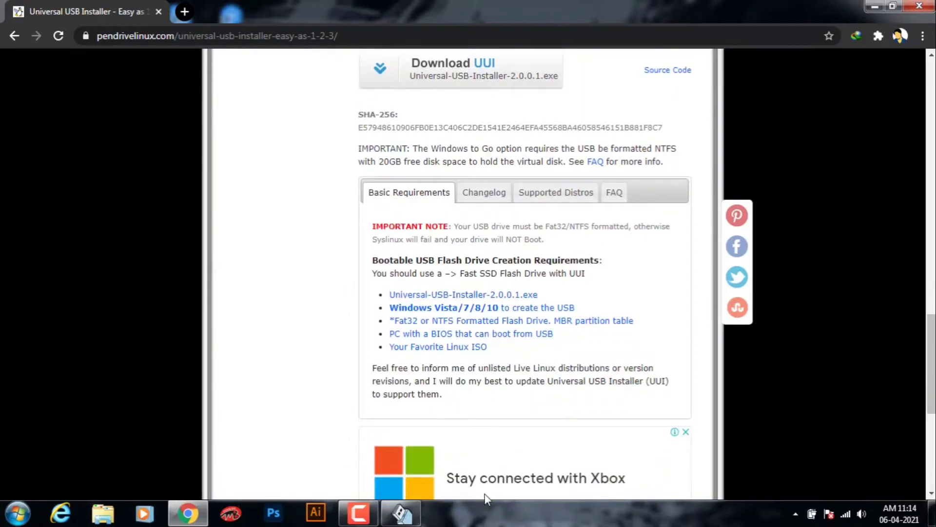
{"action": "left_click", "coordinate": [401, 513]}
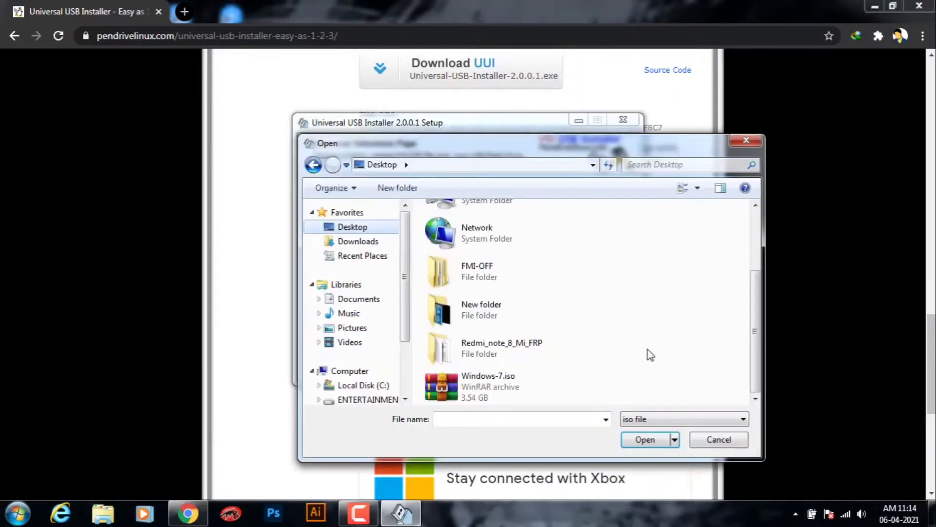
{"action": "double_click", "coordinate": [488, 380]}
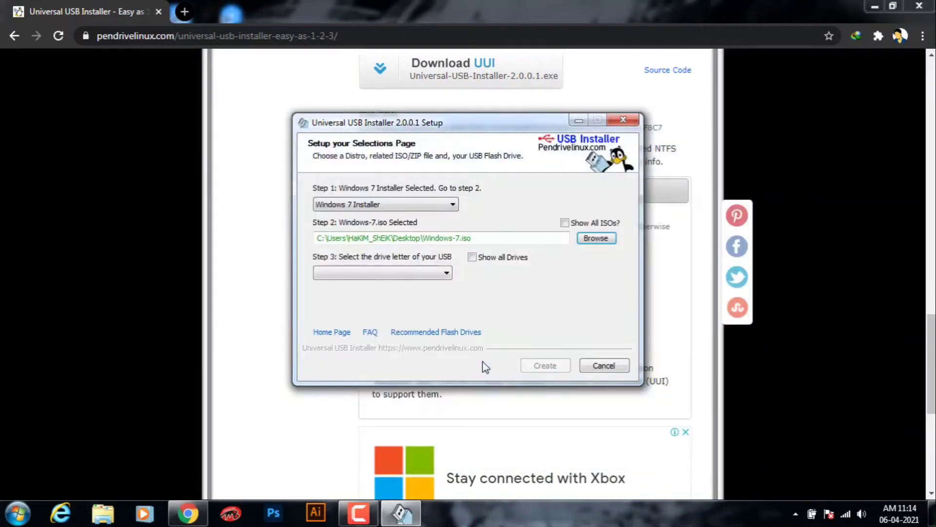
- Check the available USB drive letters in the installer and dismiss the AutoPlay window for removable disk H:
{"action": "left_click", "coordinate": [442, 275]}
{"action": "left_click", "coordinate": [496, 293]}
{"action": "left_click", "coordinate": [385, 272]}
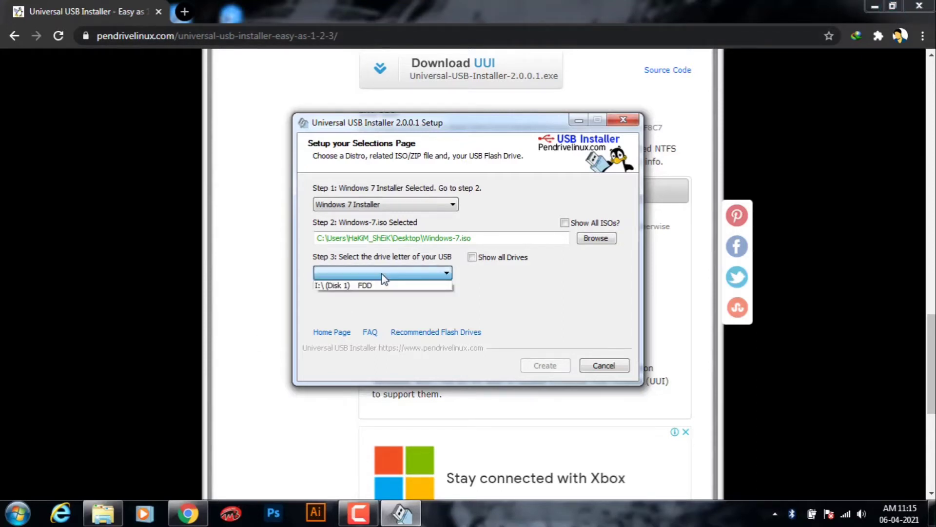
{"action": "left_click", "coordinate": [521, 294]}
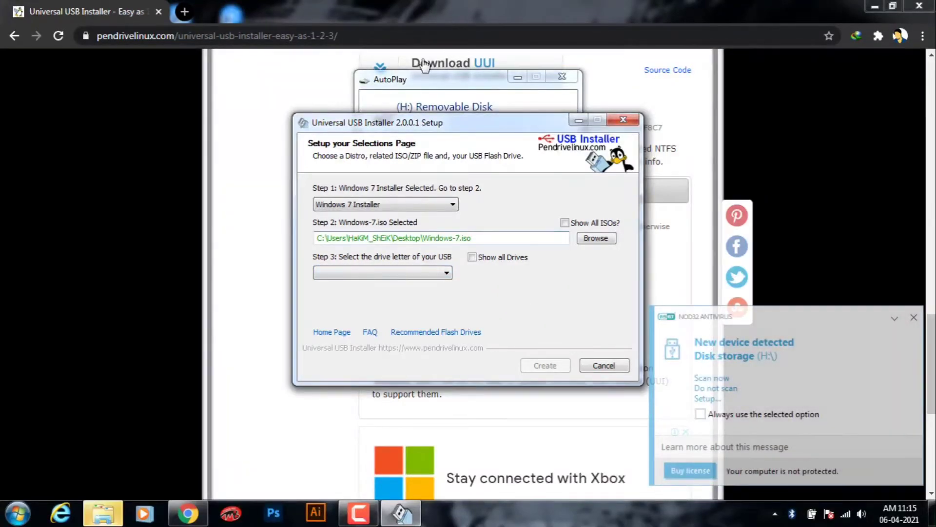
{"action": "left_click", "coordinate": [434, 78]}
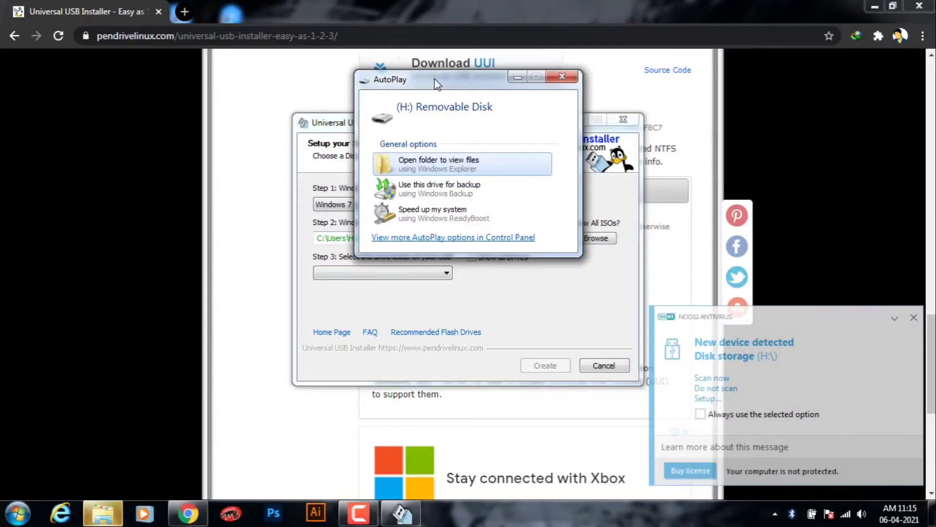
{"action": "left_click", "coordinate": [562, 79]}
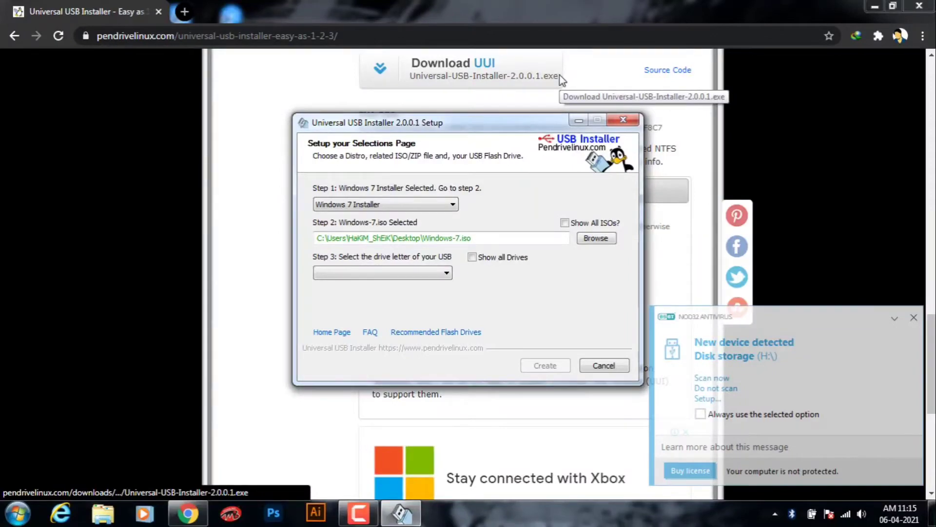
- Inspect the capacity and file system of removable disk H: in the Computer window
{"action": "left_click", "coordinate": [352, 519]}
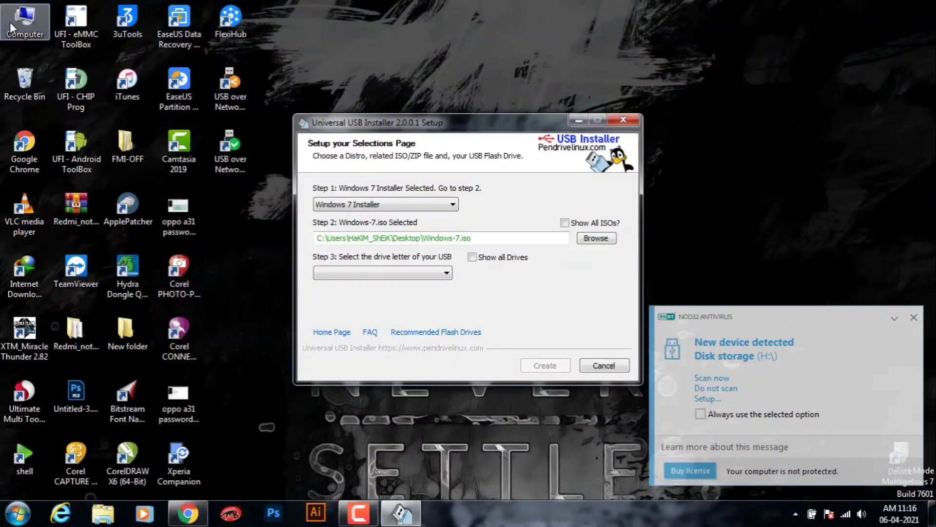
{"action": "double_click", "coordinate": [10, 22]}
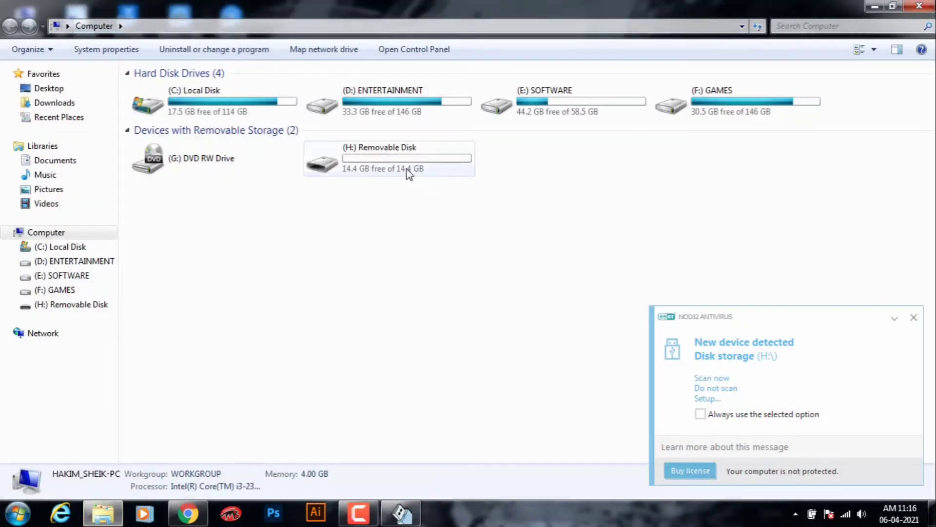
{"action": "left_click", "coordinate": [406, 169]}
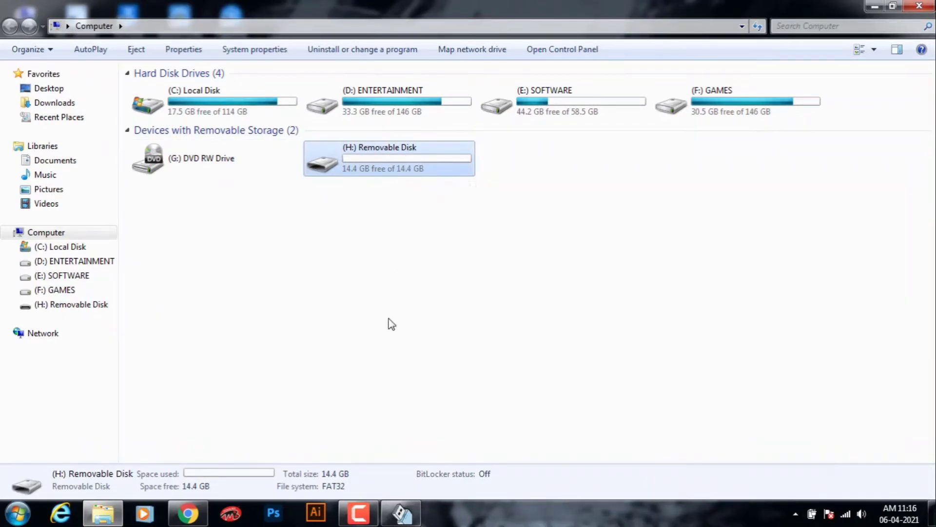
- Show all drives in Universal USB Installer and select H:\ (Disk 2) 14GB FAT32 FDD as the target
{"action": "left_click", "coordinate": [401, 513]}
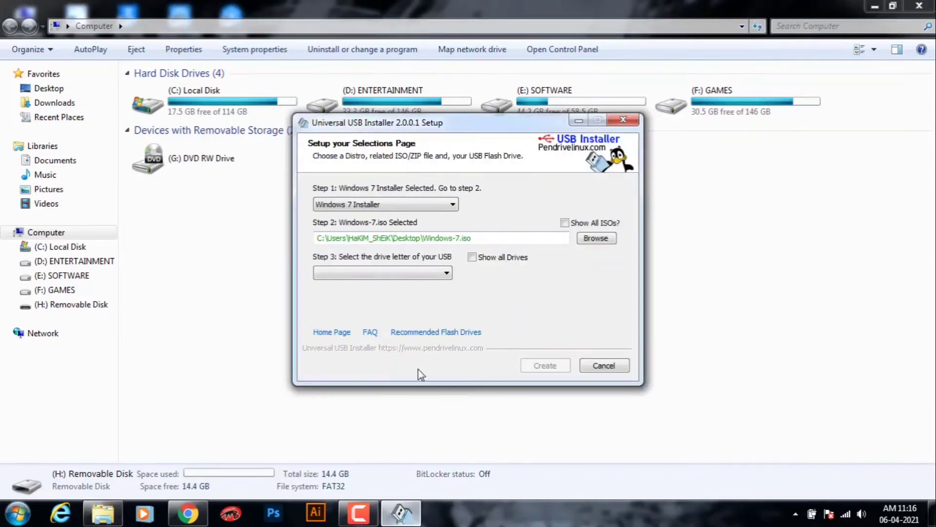
{"action": "left_click", "coordinate": [420, 273]}
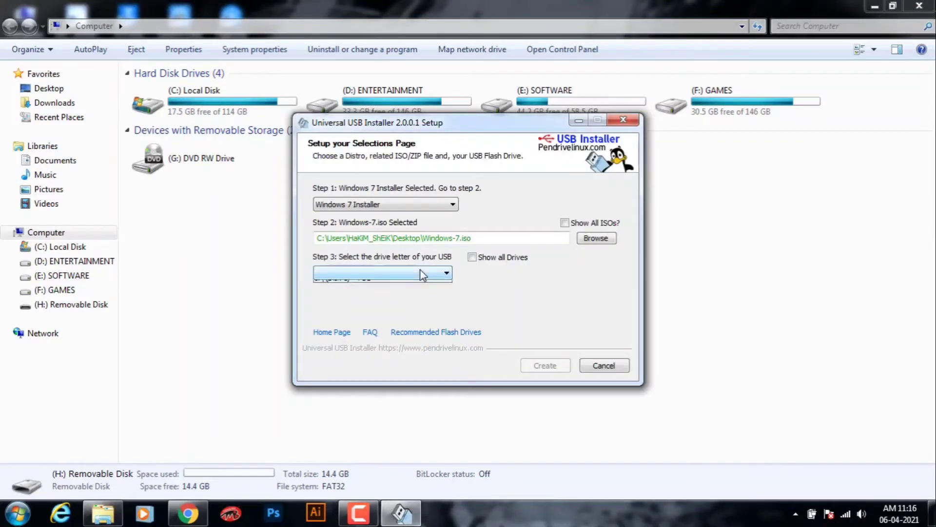
{"action": "left_click", "coordinate": [504, 274]}
{"action": "left_click", "coordinate": [478, 262]}
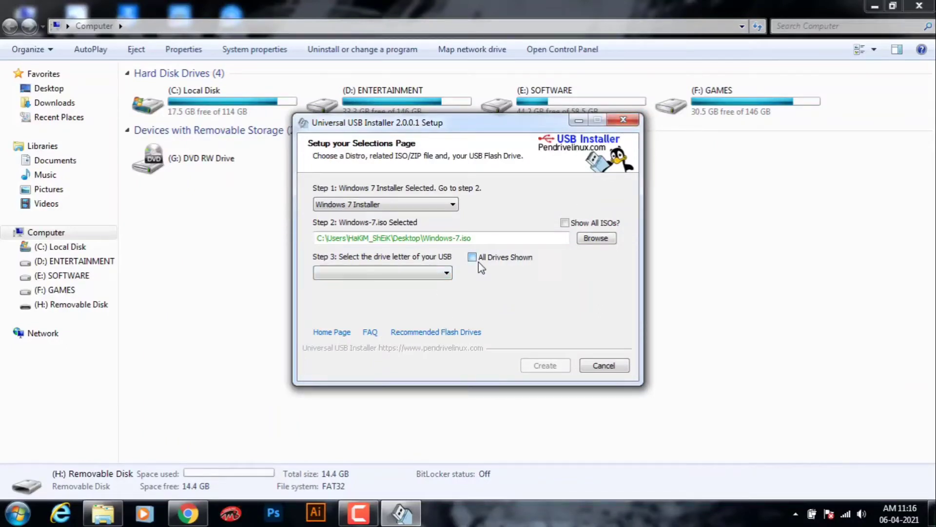
{"action": "left_click", "coordinate": [430, 275]}
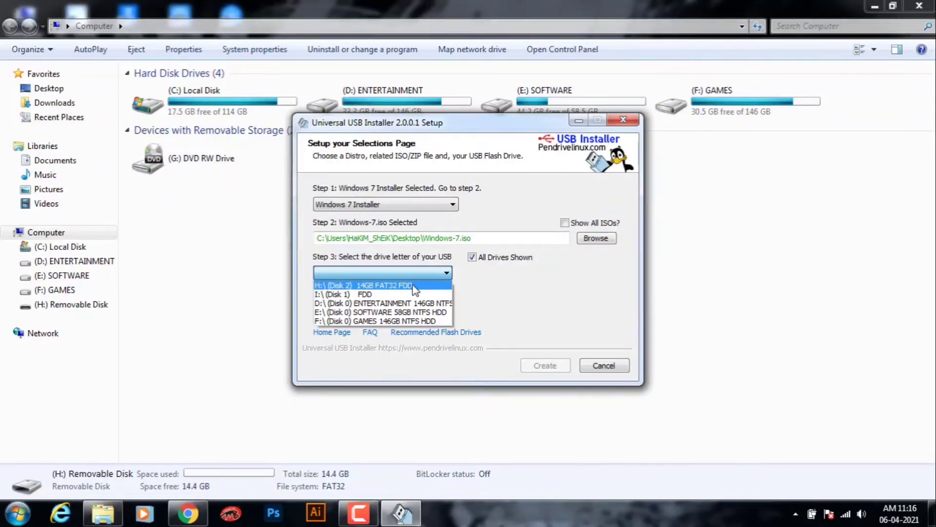
{"action": "left_click", "coordinate": [413, 287]}
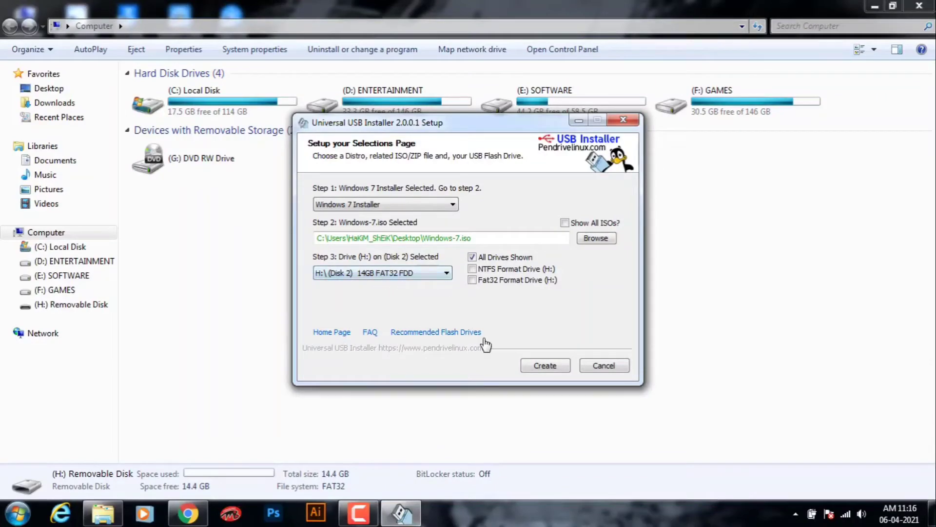
- Create the bootable Windows 7 USB on drive H: and close the installer when the process completes
{"action": "left_click", "coordinate": [546, 365]}
{"action": "left_click", "coordinate": [536, 350]}
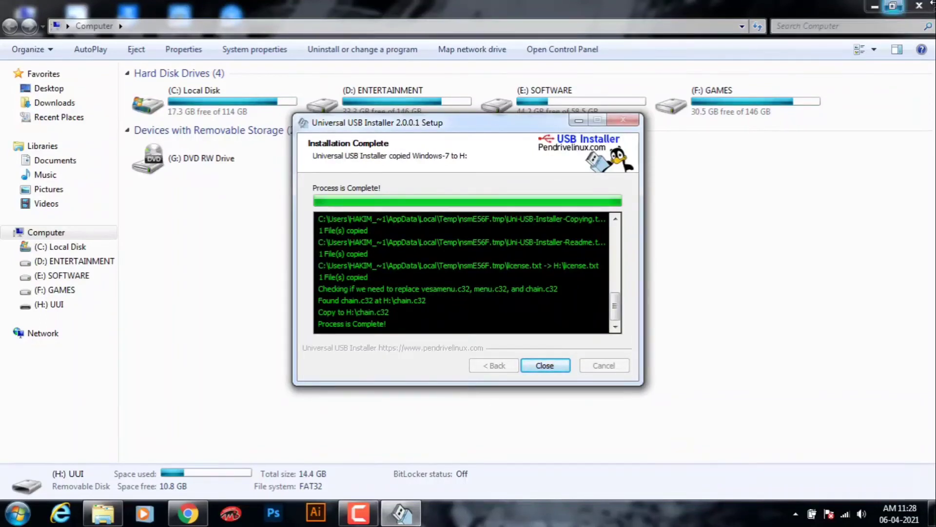
{"action": "left_click", "coordinate": [547, 365]}
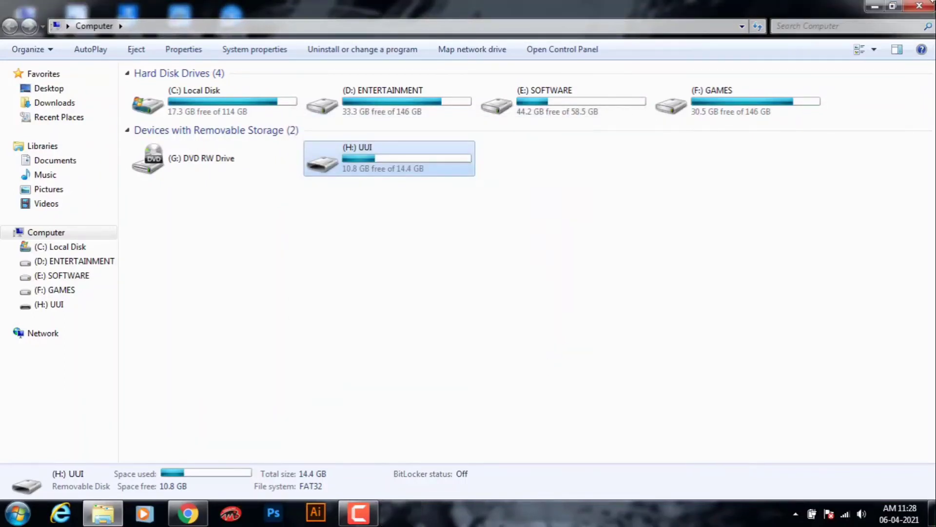
- Close the Computer window and the browser showing the Universal USB Installer page
{"action": "left_click", "coordinate": [915, 6]}
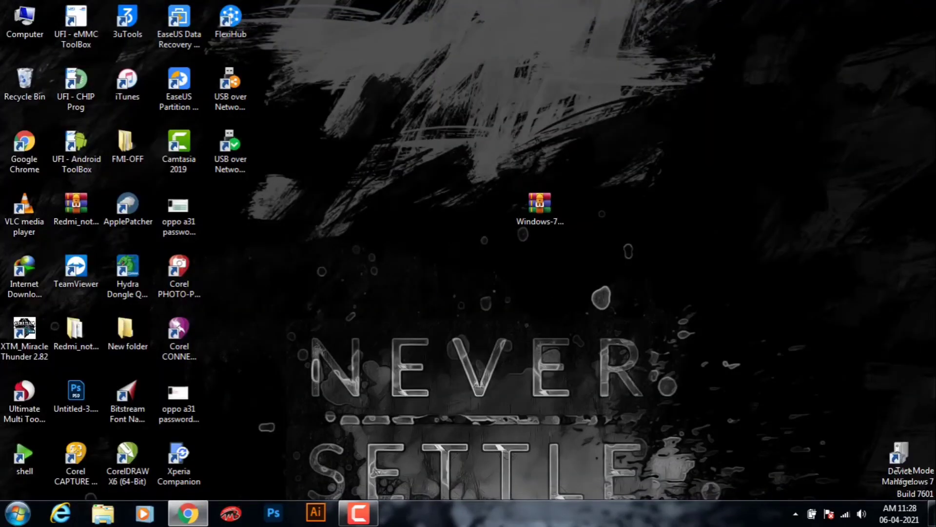
{"action": "left_click", "coordinate": [19, 513]}
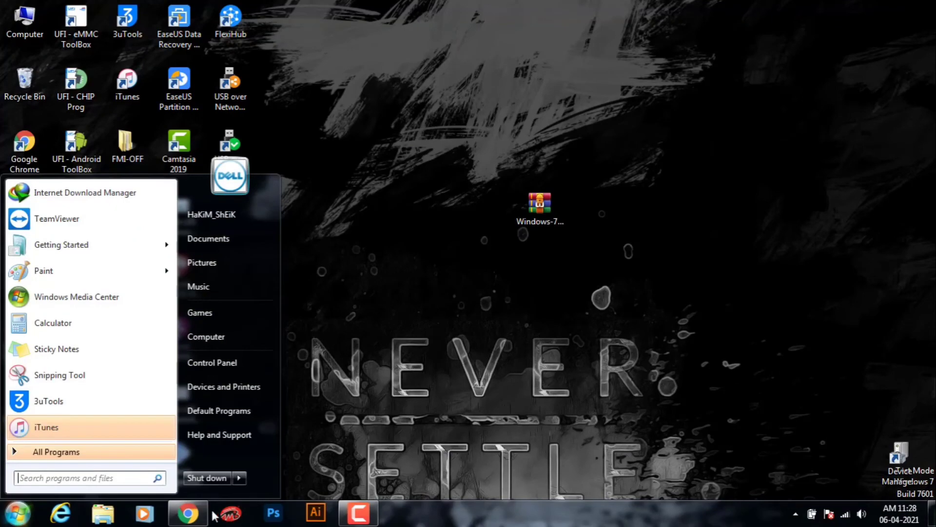
{"action": "left_click", "coordinate": [195, 514]}
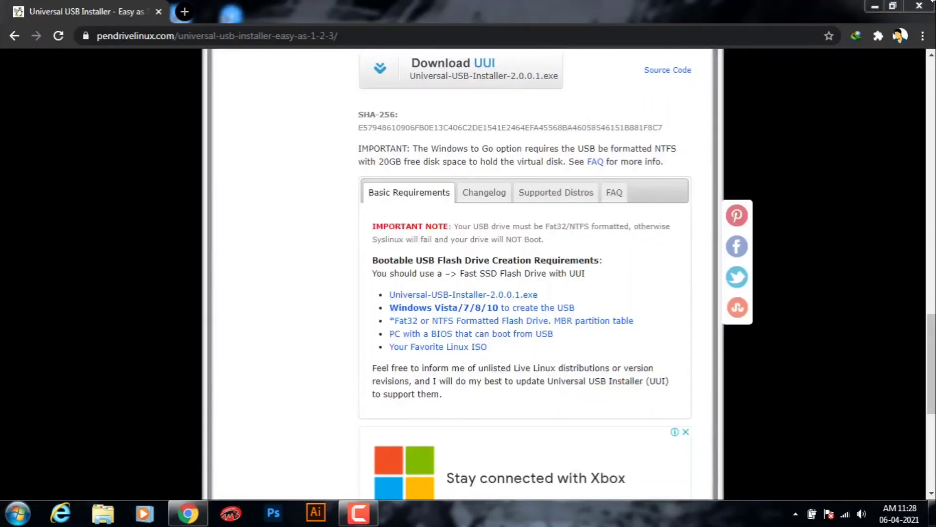
{"action": "left_click", "coordinate": [920, 7]}
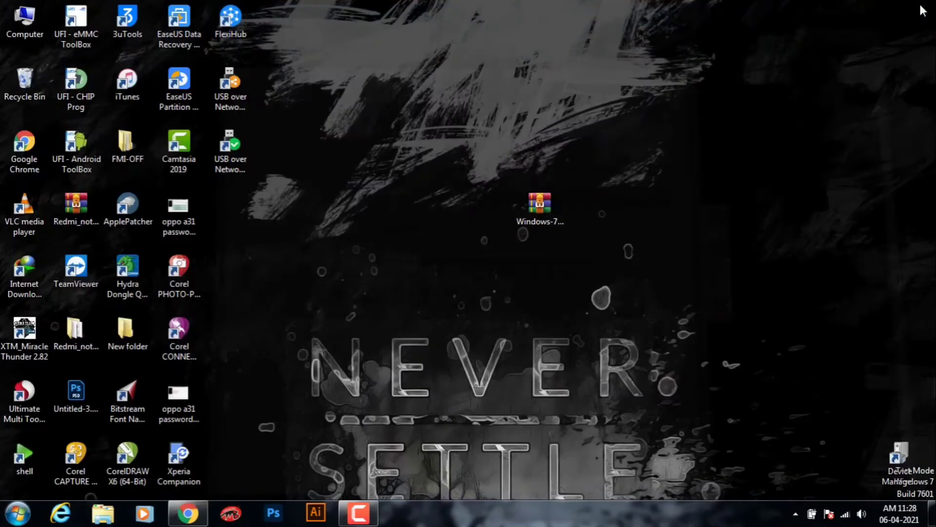
- Shut down the computer from the Windows 7 desktop
{"action": "left_click", "coordinate": [17, 513]}
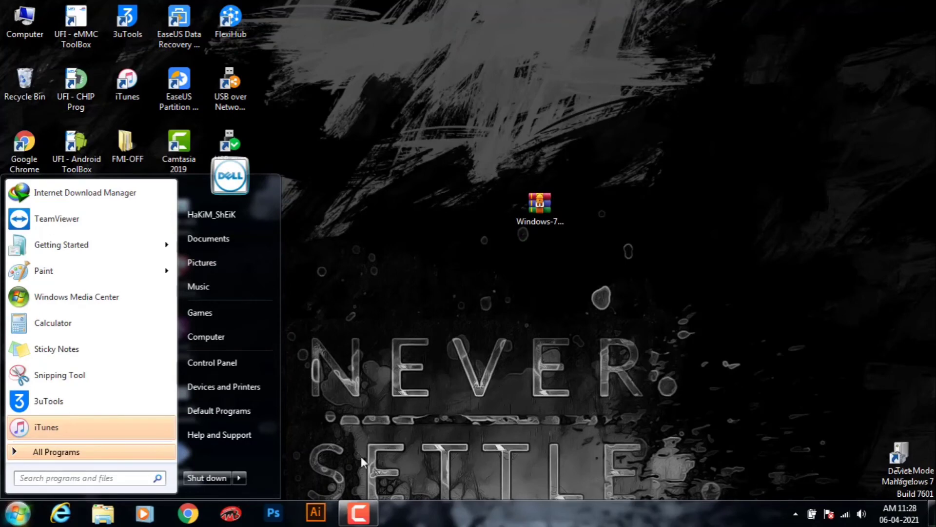
{"action": "left_click", "coordinate": [233, 477]}
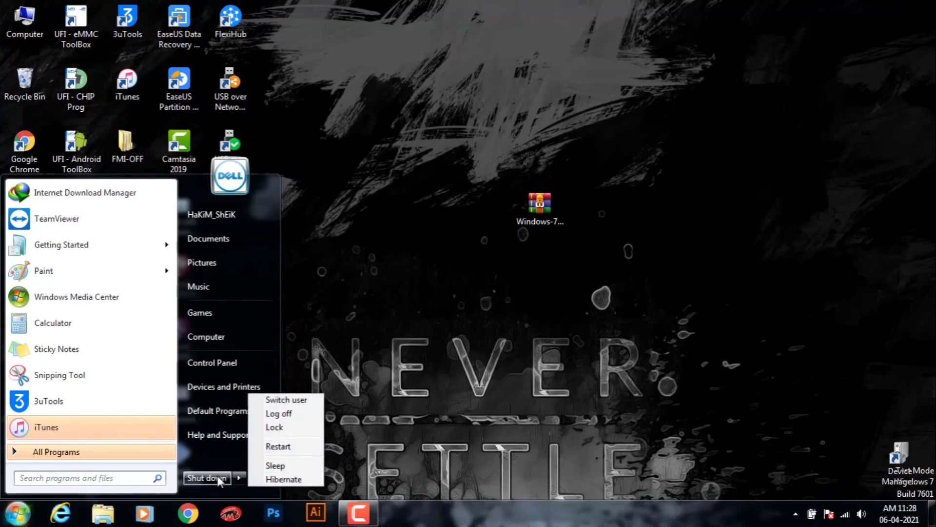
{"action": "left_click", "coordinate": [220, 479]}
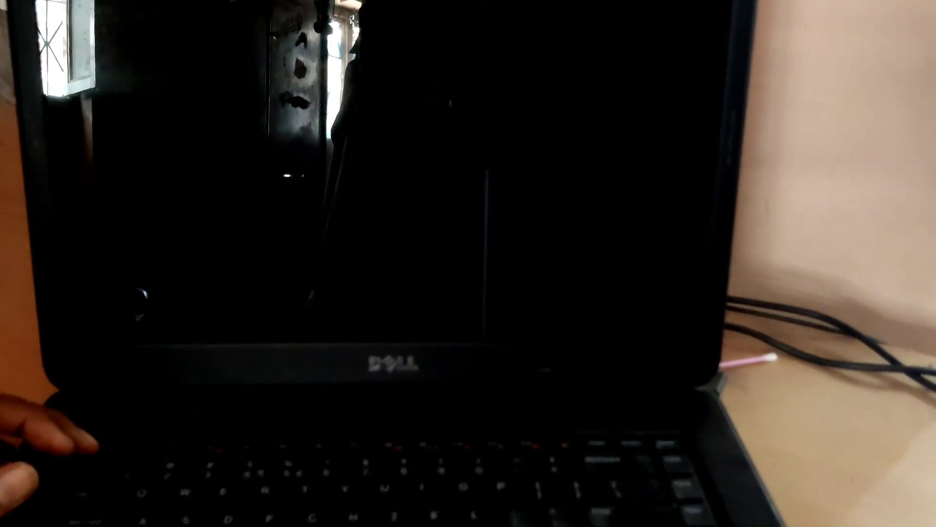
- Open the one-time boot menu at startup and boot from the legacy USB Storage Device
{"action": "key", "text": "F12"}
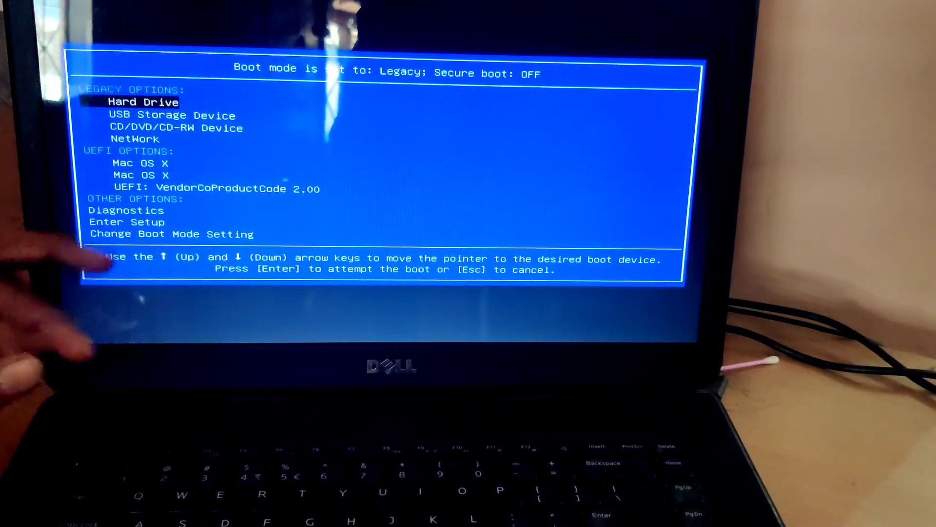
{"action": "key", "text": "Down"}
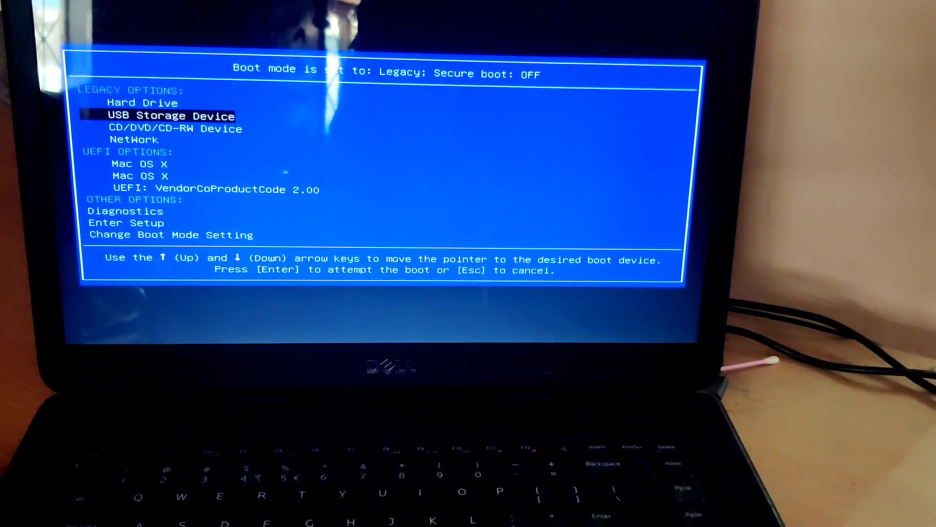
{"action": "key", "text": "Return"}
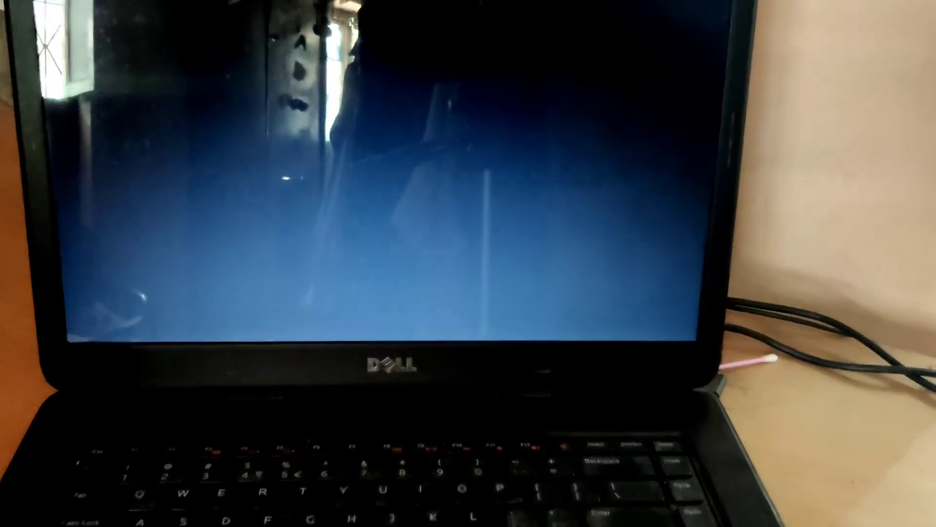